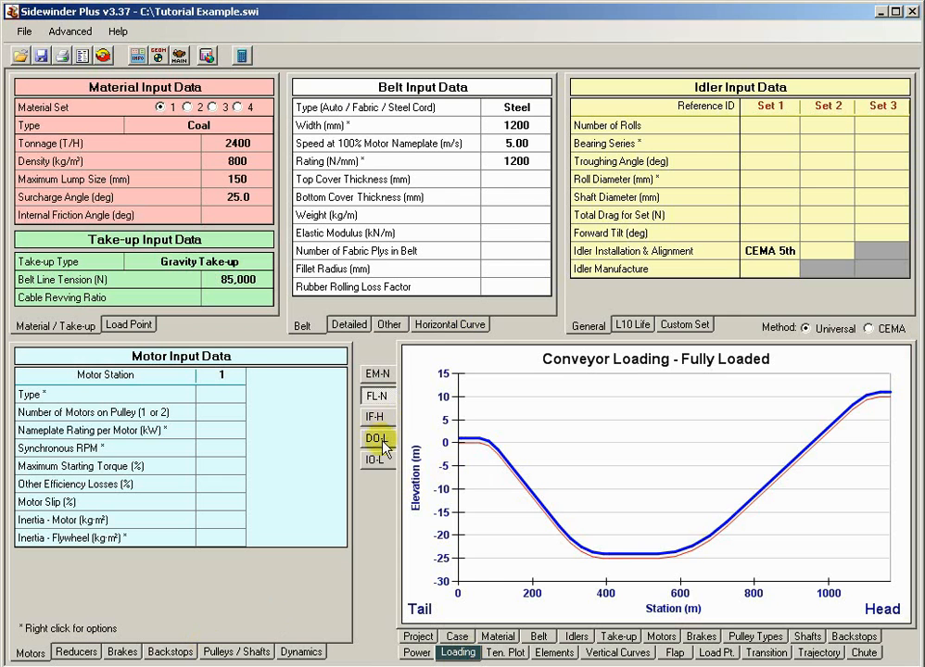
Examine the conveyor loading profiles for the declines only, inclines plus flat sections, and inclines only cases.
left_click(374, 439)
left_click(380, 422)
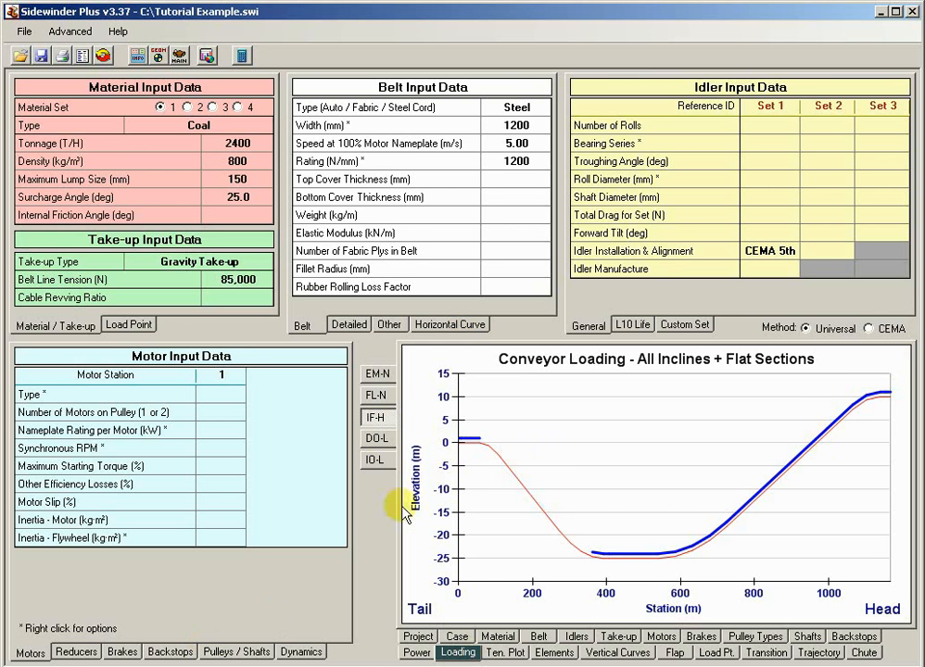
left_click(374, 460)
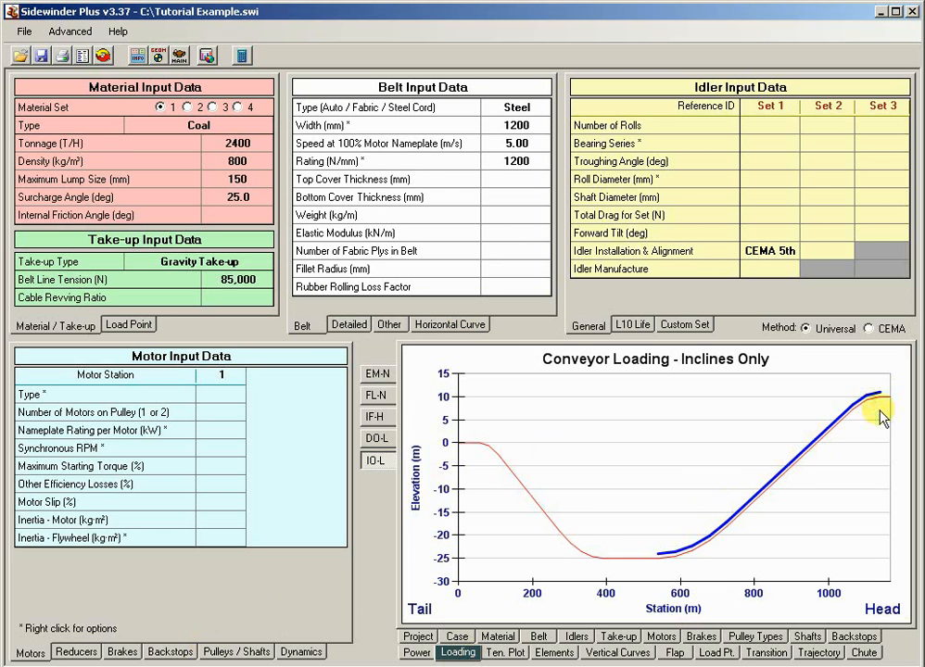
Examine the backstop results for the fully loaded, all inclines plus flat sections, and declines only cases.
left_click(850, 639)
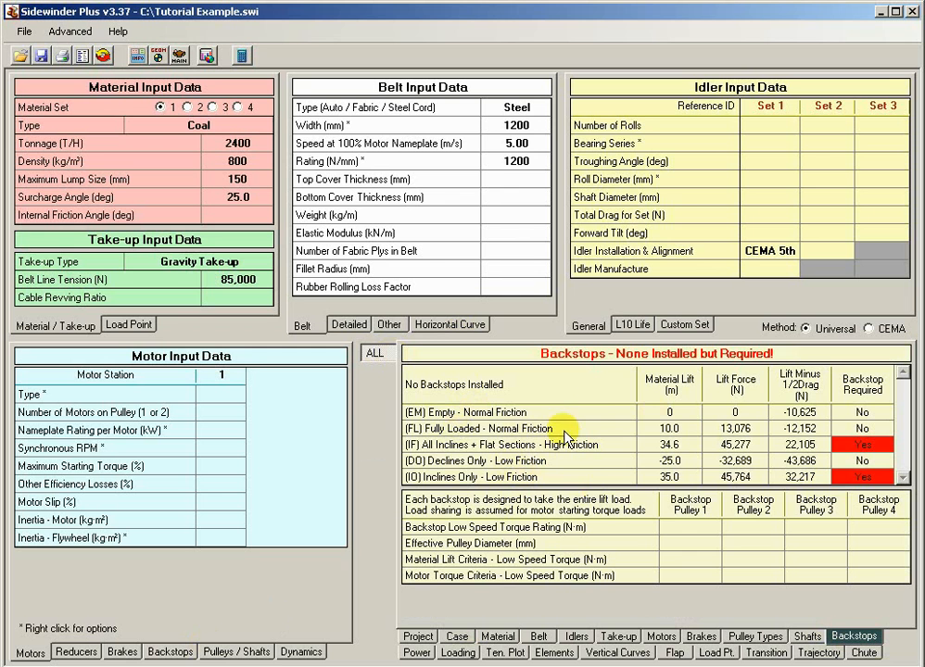
left_click(508, 431)
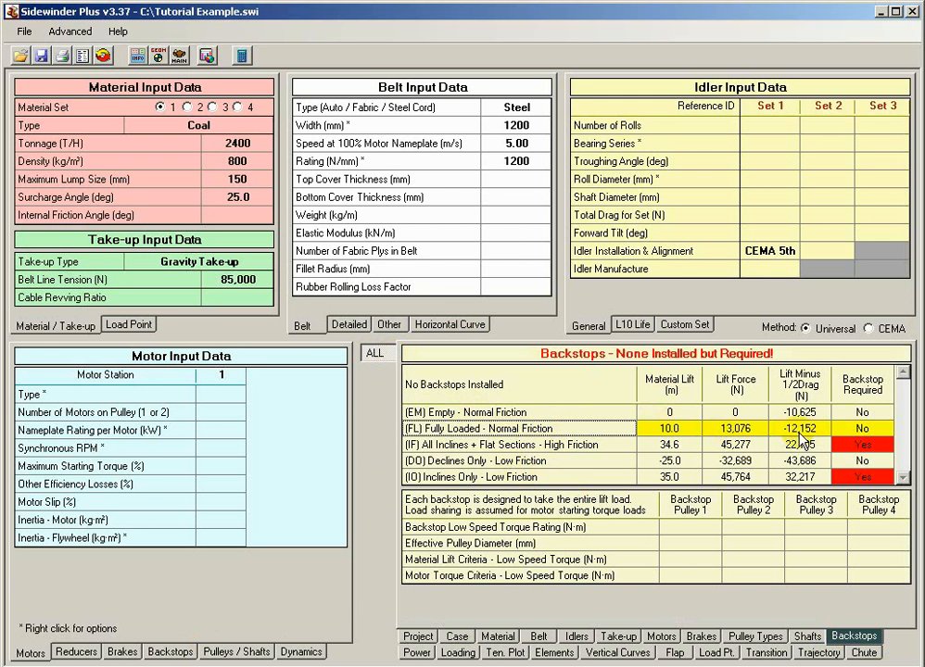
left_click(448, 446)
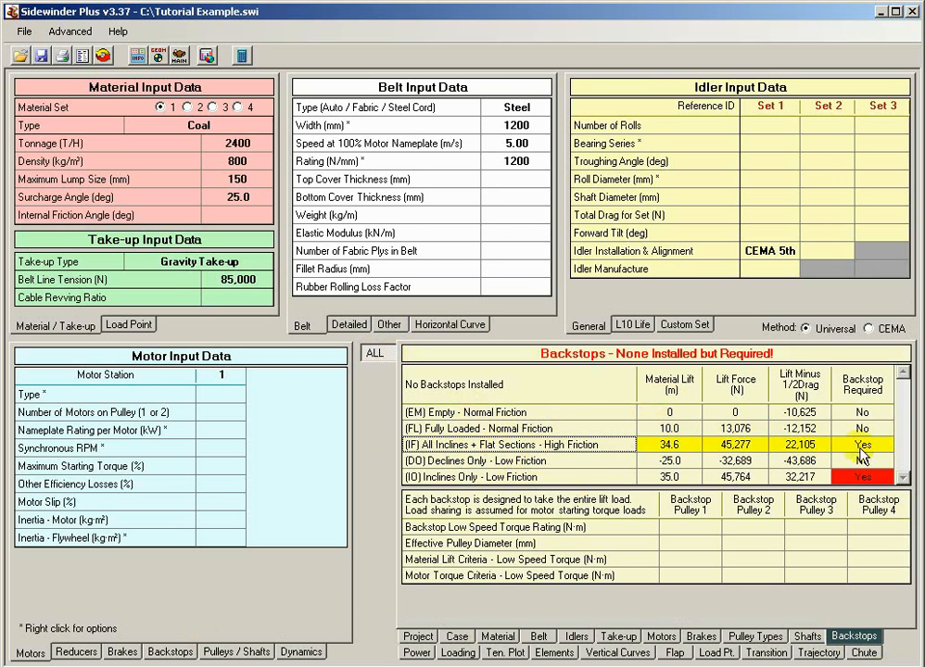
left_click(737, 461)
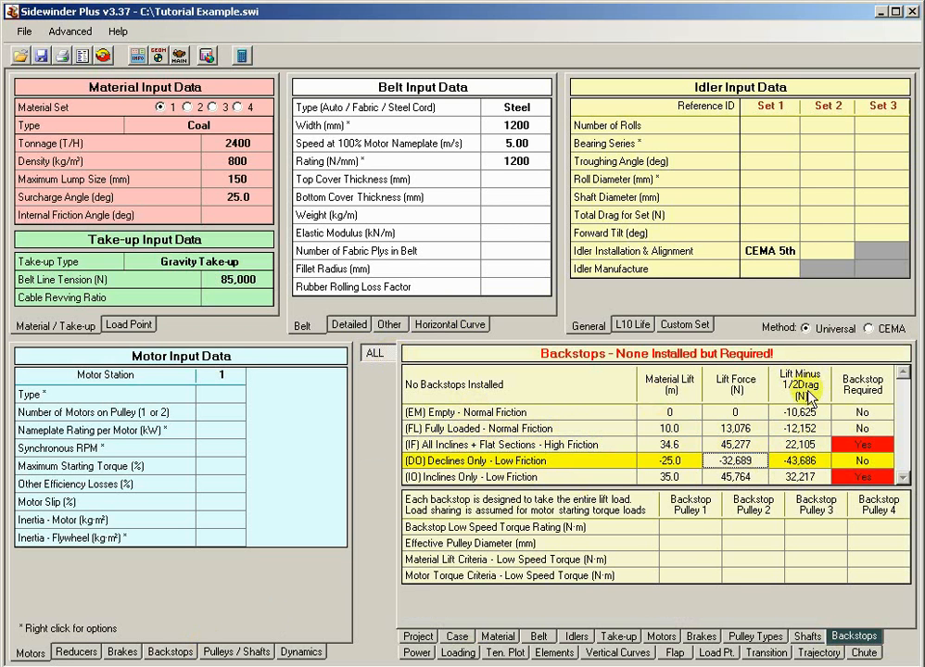
Change the element type of the head drive pulley in row 10 of the vertical profile to Motor / Backstop.
left_click(160, 56)
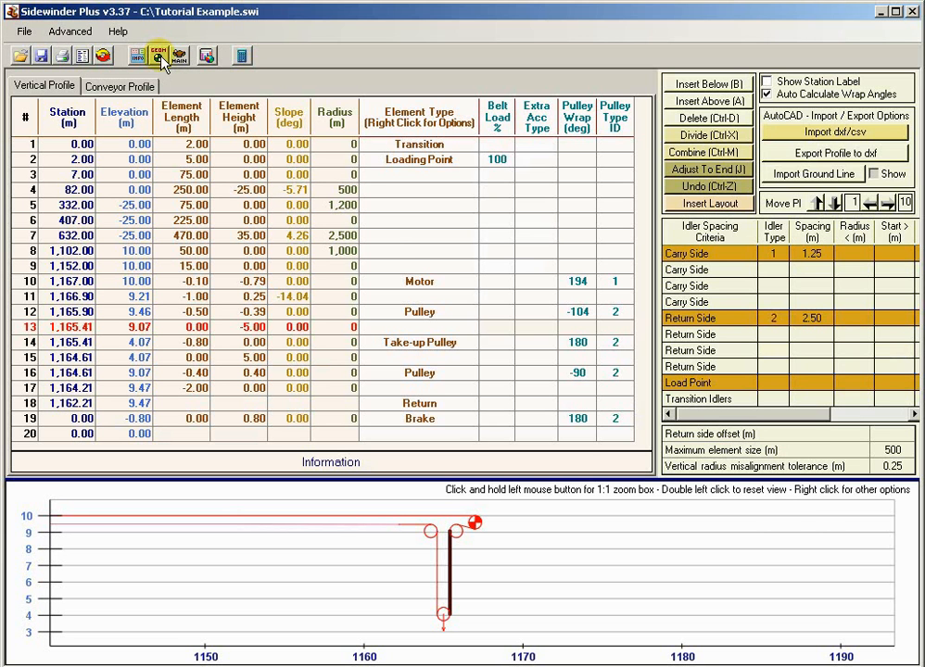
right_click(445, 560)
left_click(470, 569)
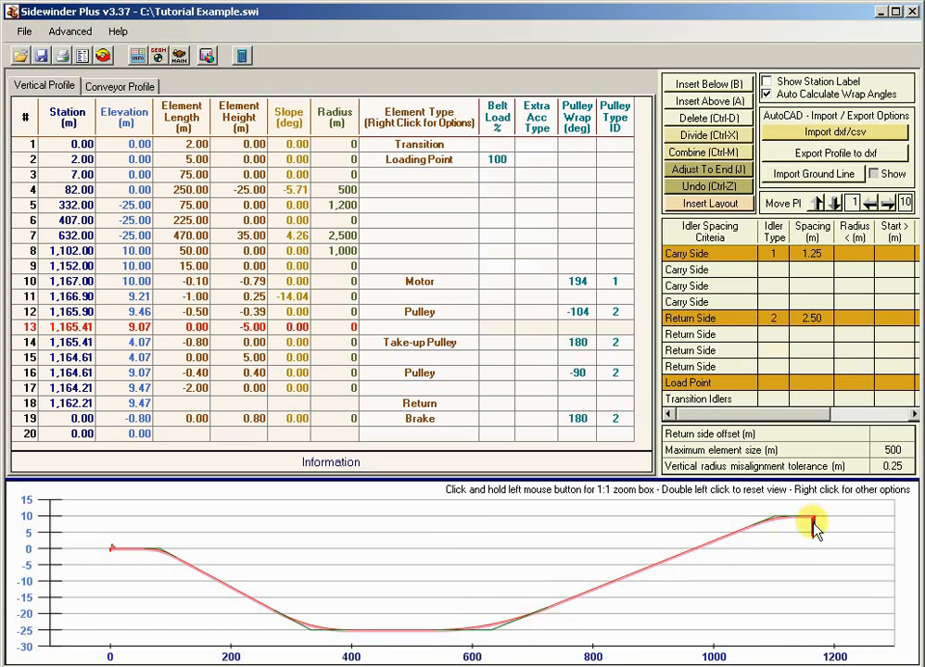
left_click_drag(804, 515, 815, 541)
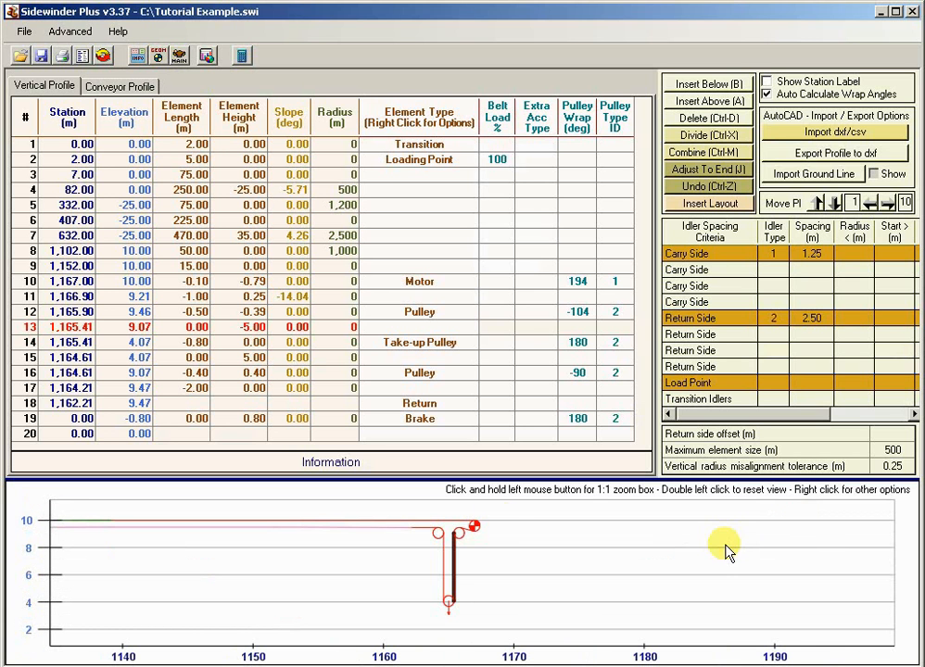
left_click(436, 287)
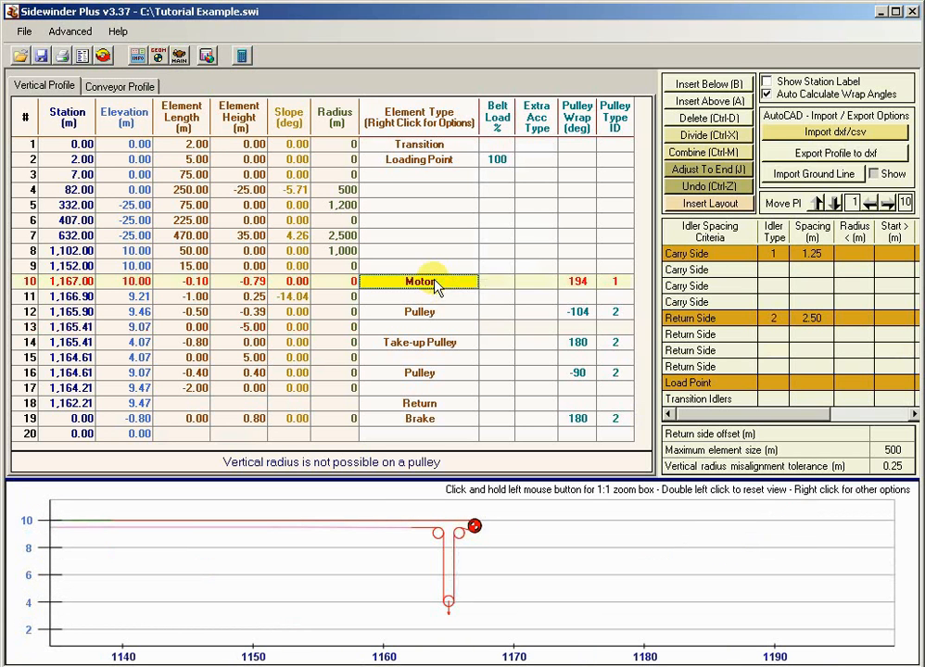
right_click(434, 282)
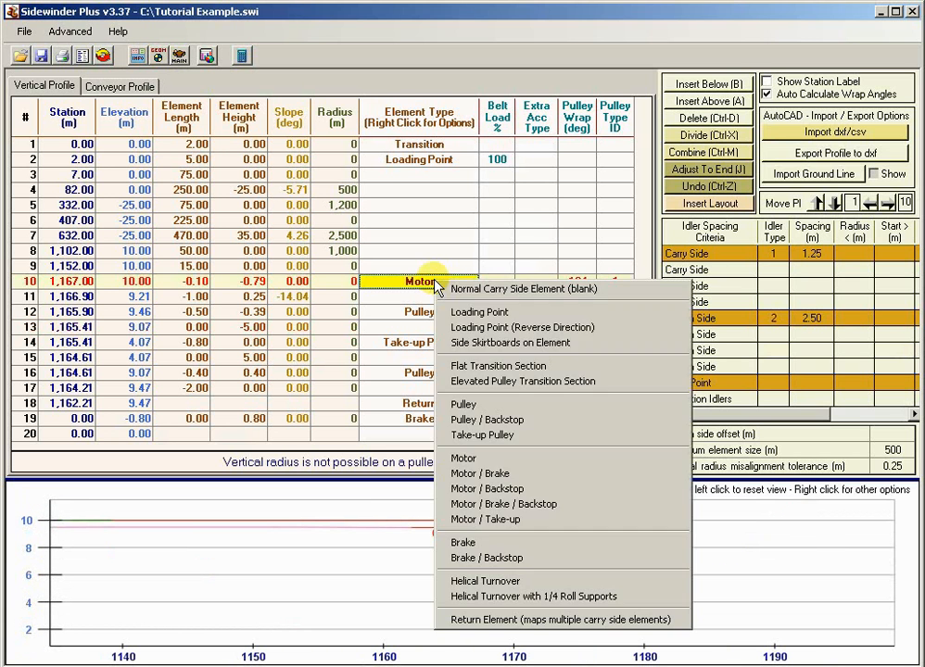
left_click(531, 491)
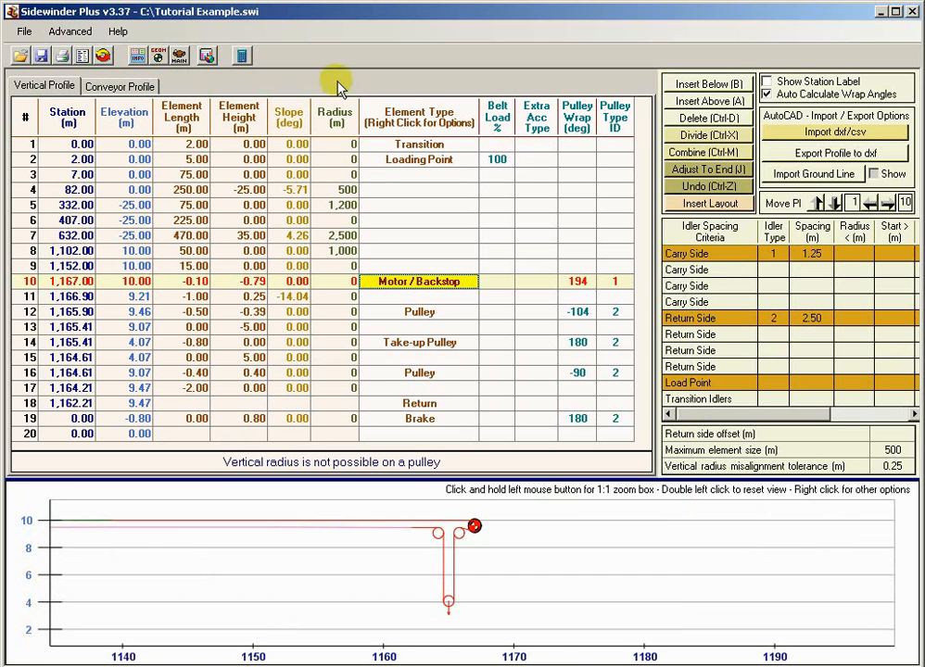
Review the location, rating and number per pulley in the backstop input data, and recalculate the conveyor.
left_click(179, 57)
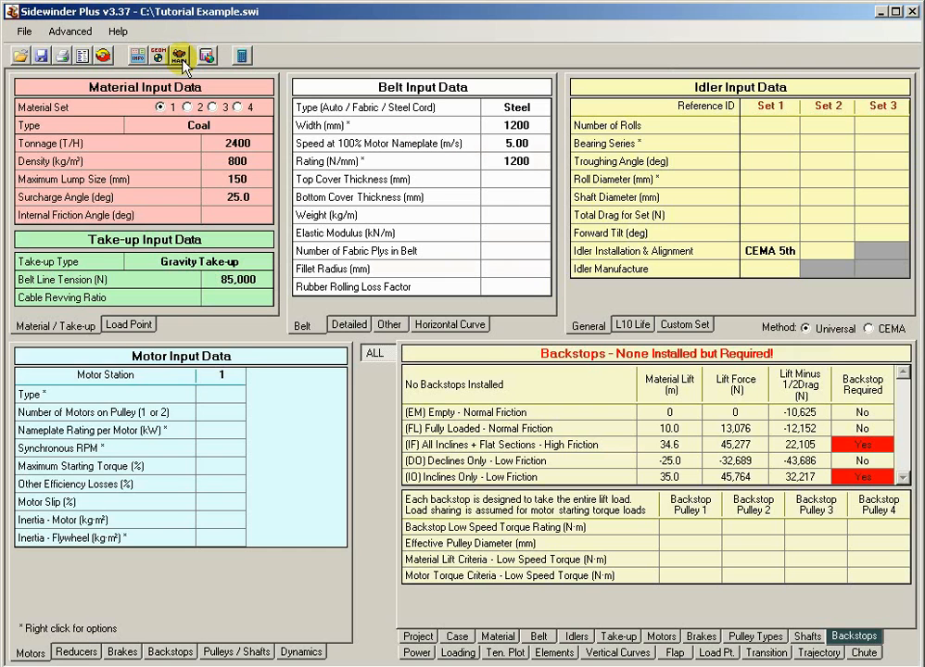
left_click(159, 654)
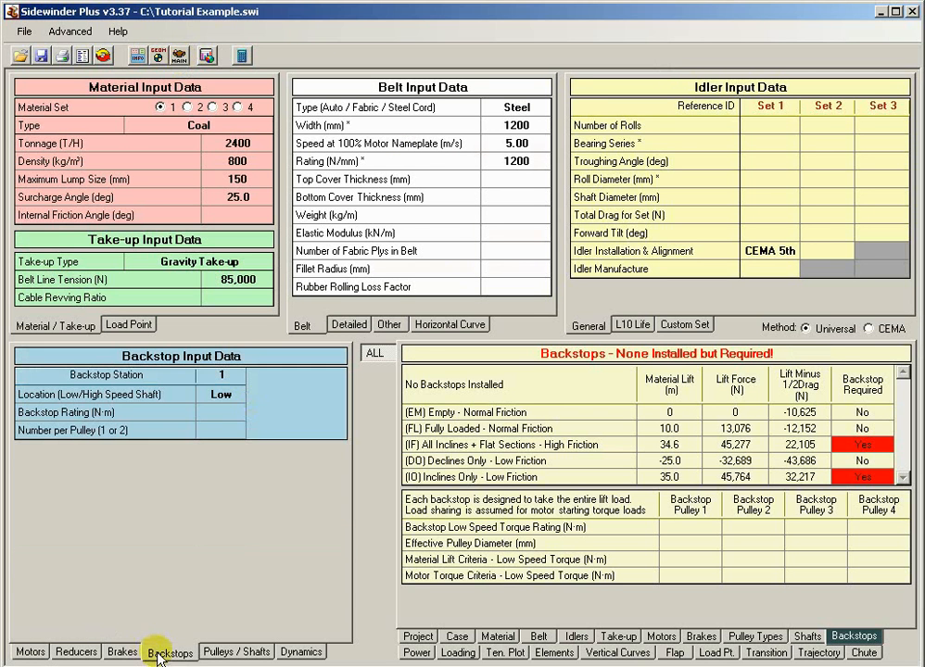
left_click(222, 431)
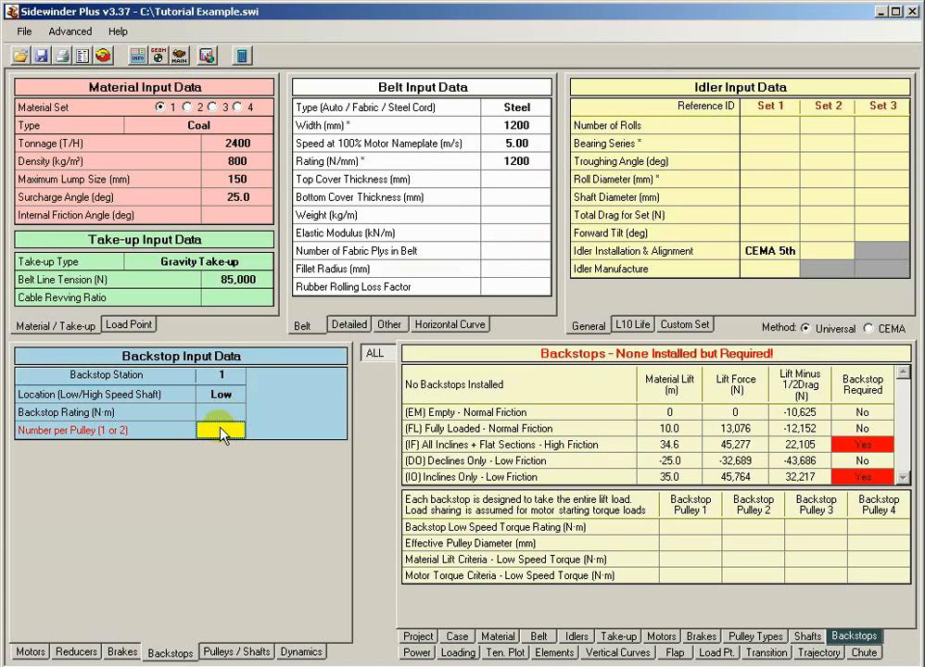
left_click(218, 413)
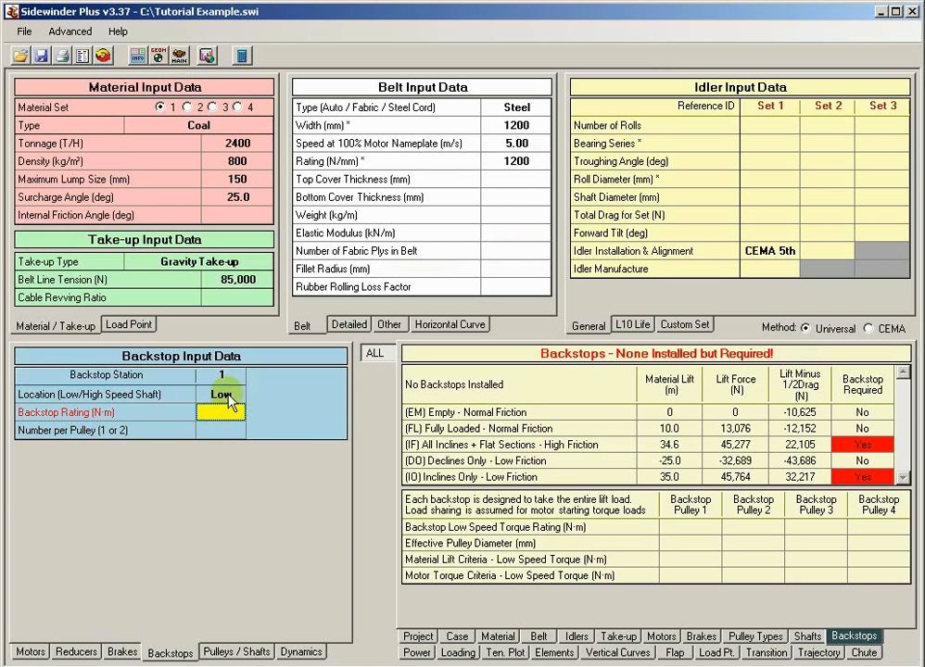
left_click(228, 396)
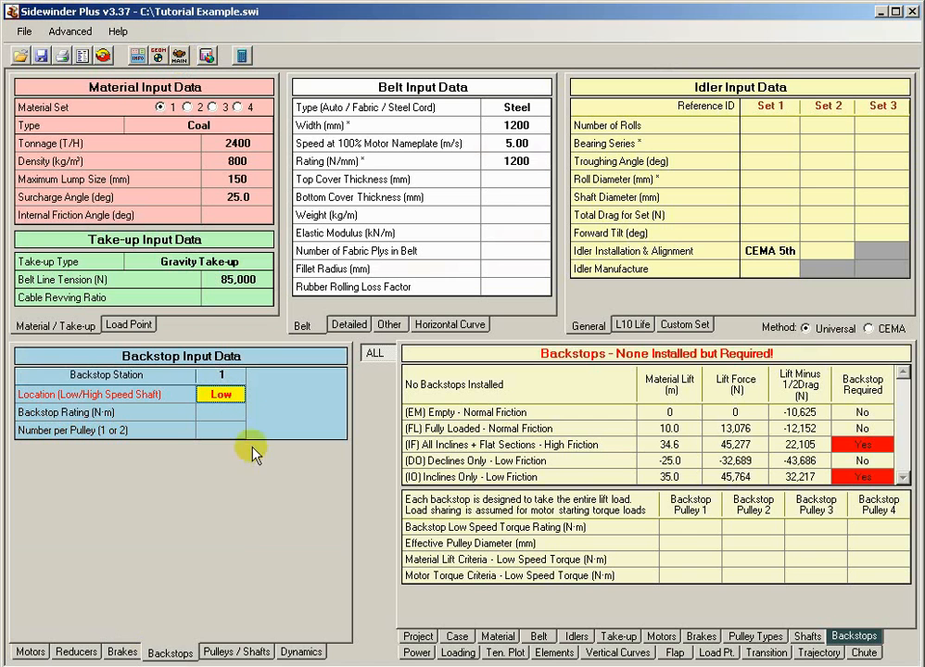
left_click(243, 58)
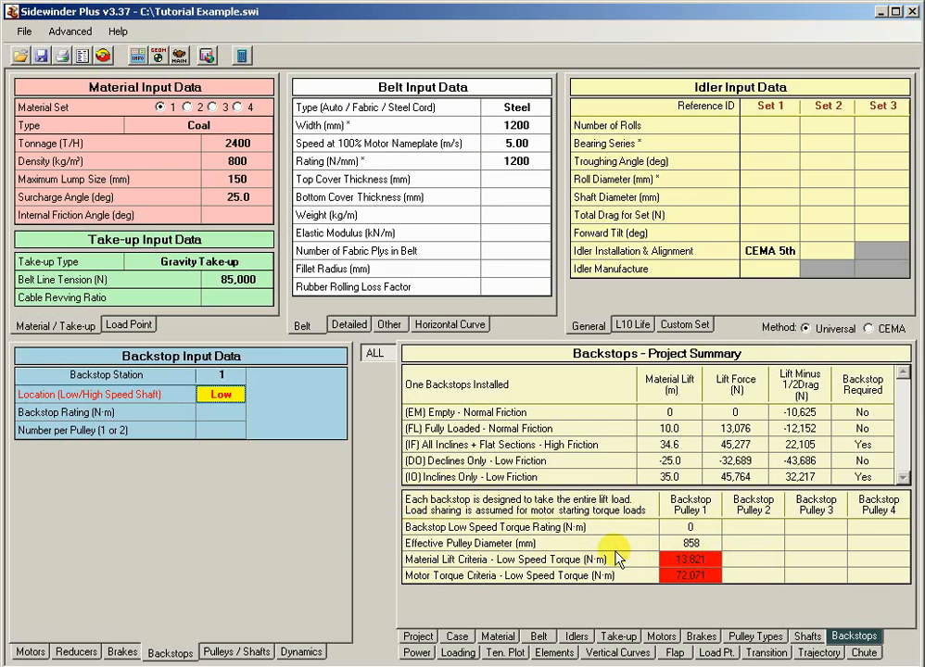
Set the motor's maximum starting torque to 200% and recalculate the conveyor.
left_click(30, 652)
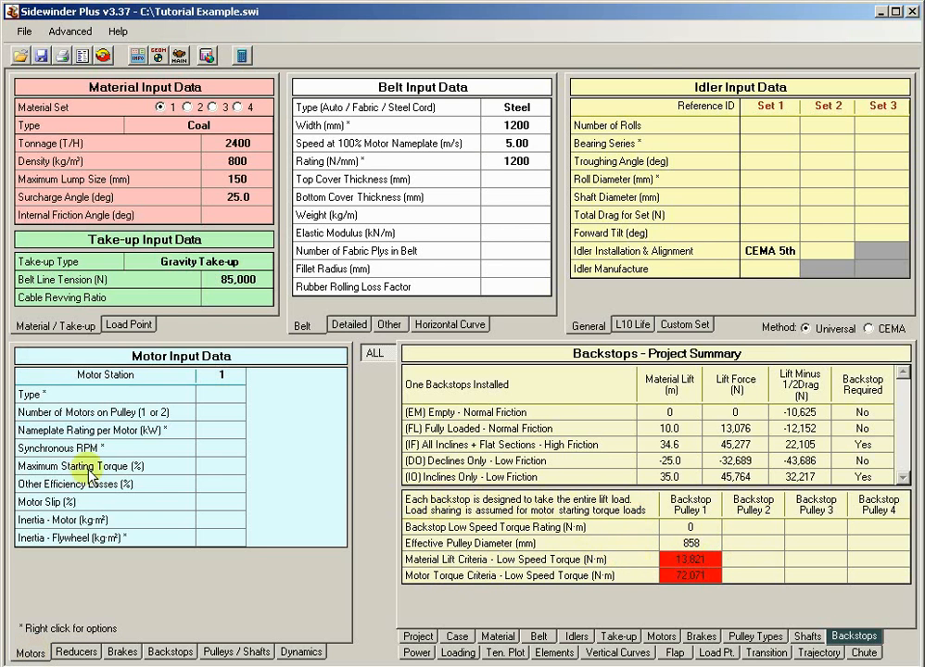
left_click(219, 473)
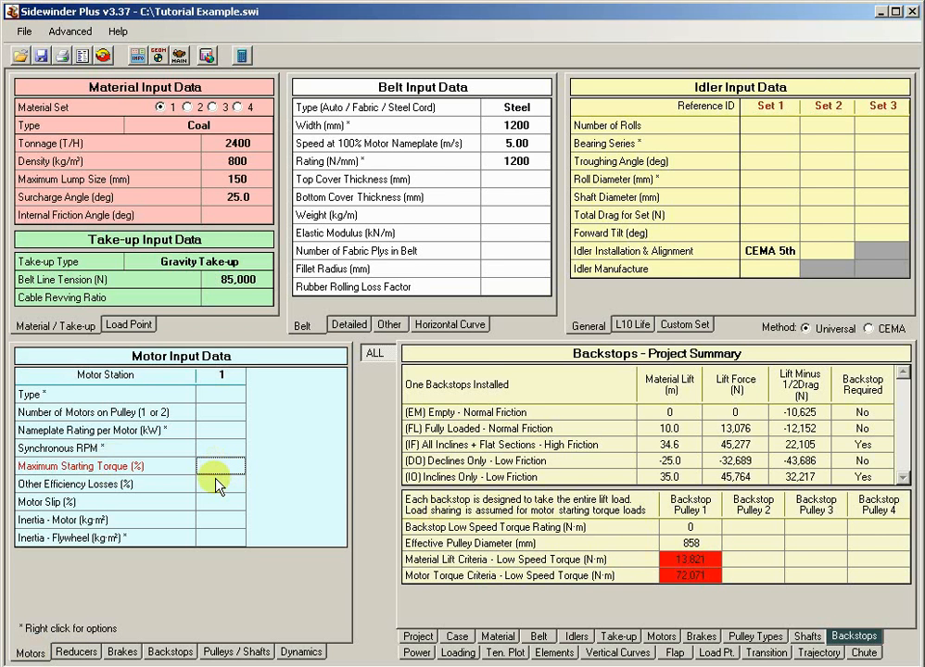
type("200")
key("Up")
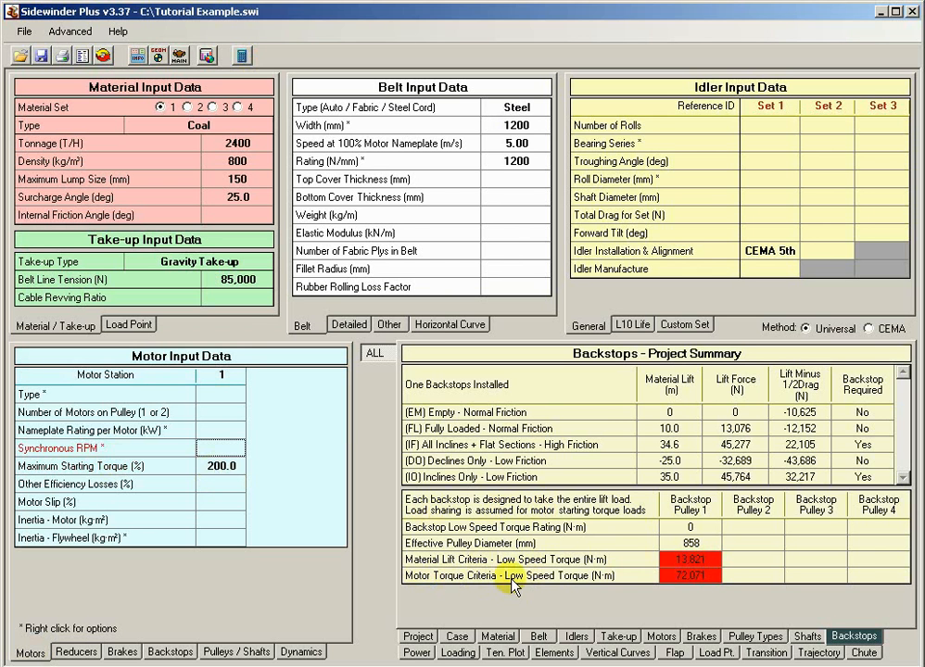
left_click(241, 55)
Set the motor's maximum starting torque to 125%.
left_click(227, 468)
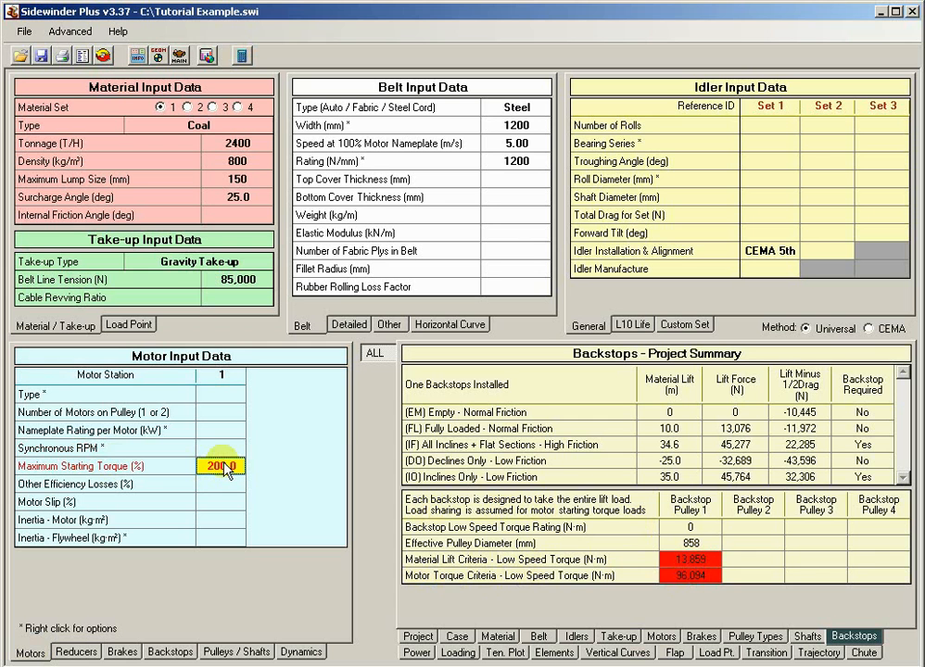
type("125")
key("Up")
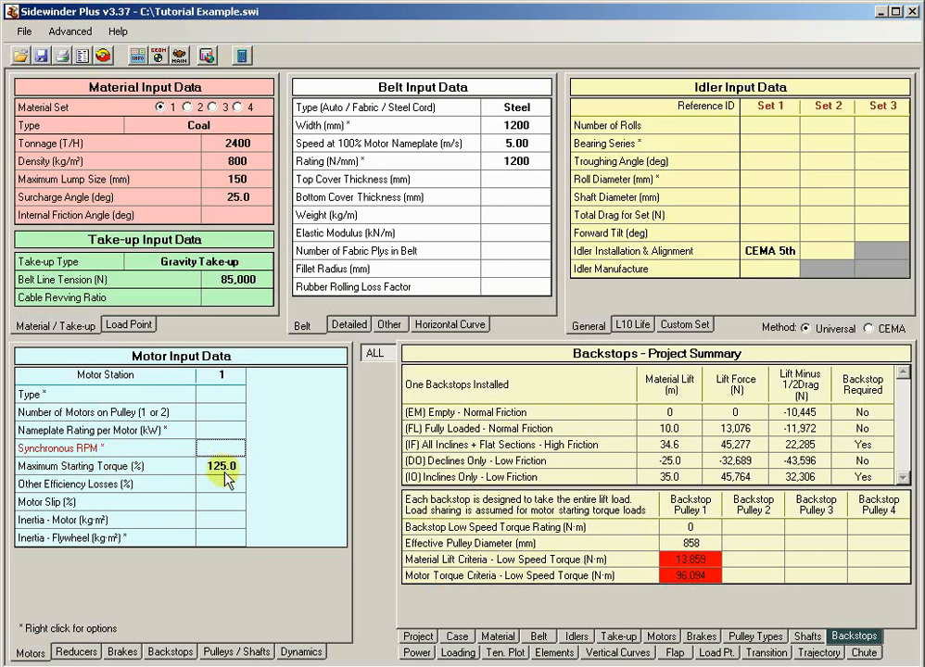
Set the motor's maximum starting torque to 140%.
left_click(225, 472)
type("140")
key("Up")
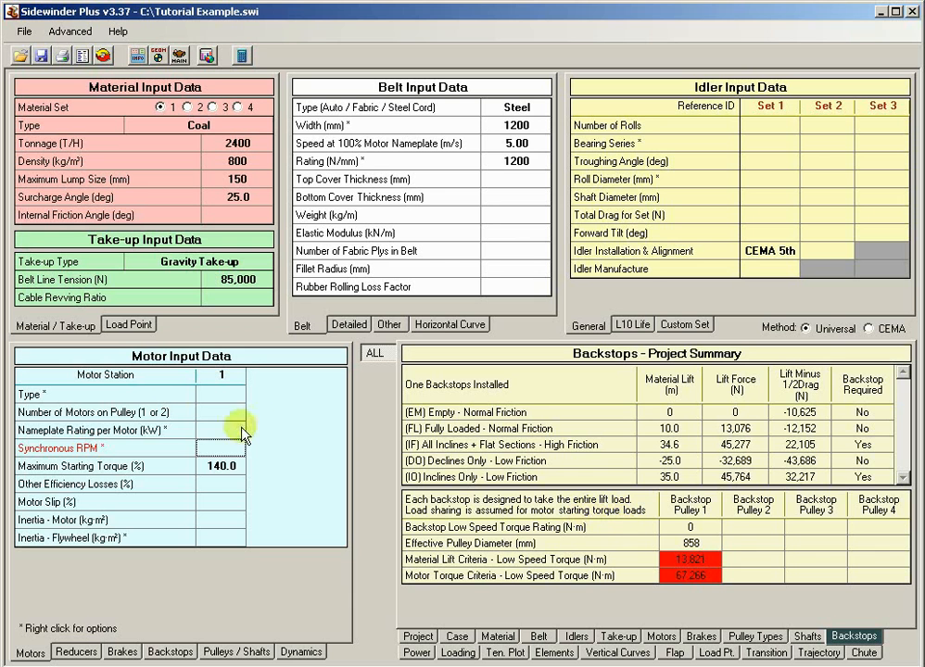
Set two motors on the drive pulley, each with a nameplate rating of 350 kW.
left_click(220, 415)
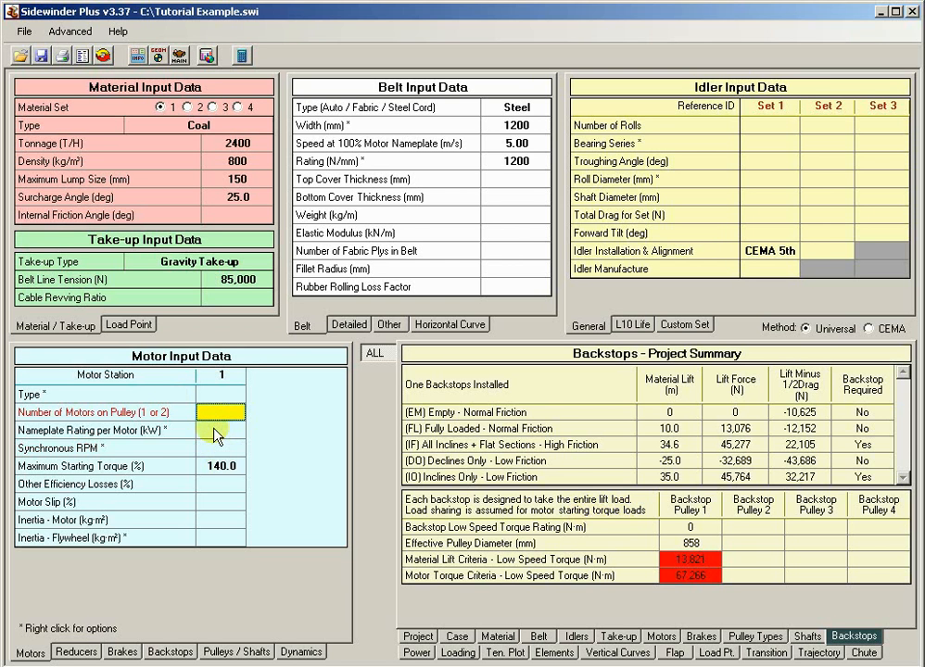
type("2")
left_click(215, 427)
type("350")
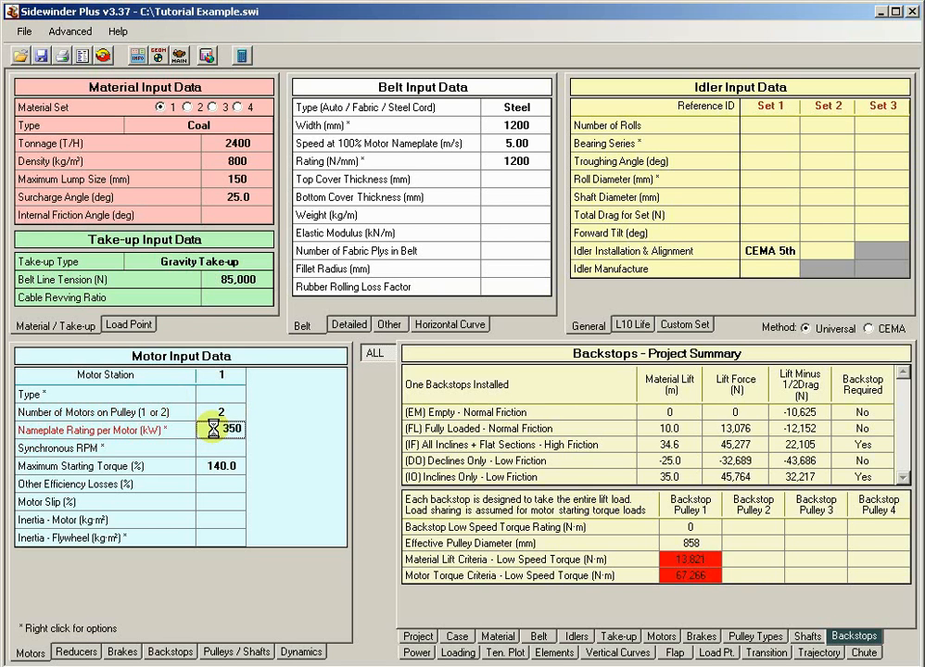
key("Return")
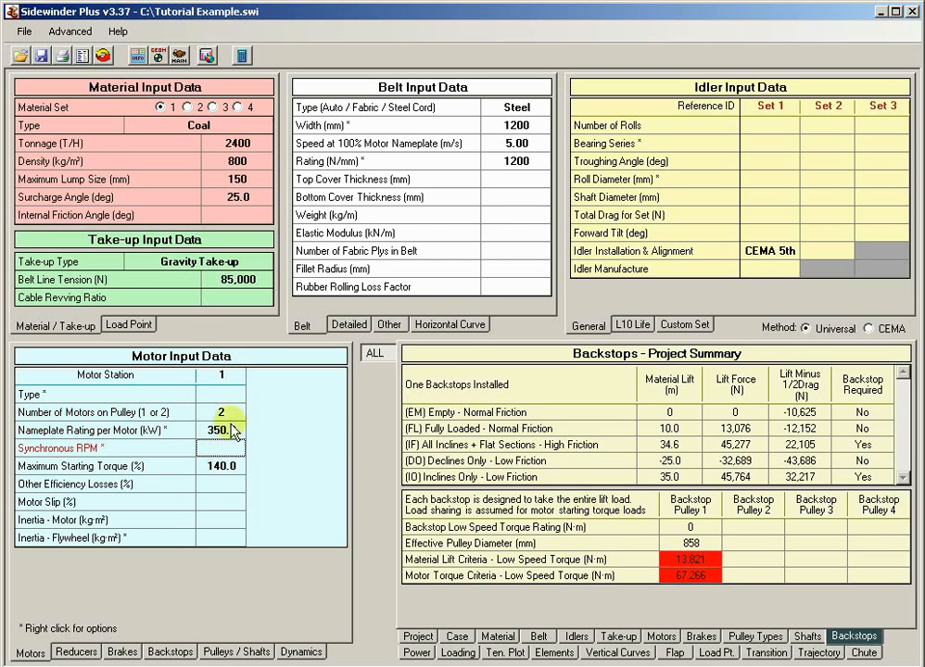
Check the drive pulley in the conveyor geometry and set the backstop location to the High speed shaft.
left_click(159, 57)
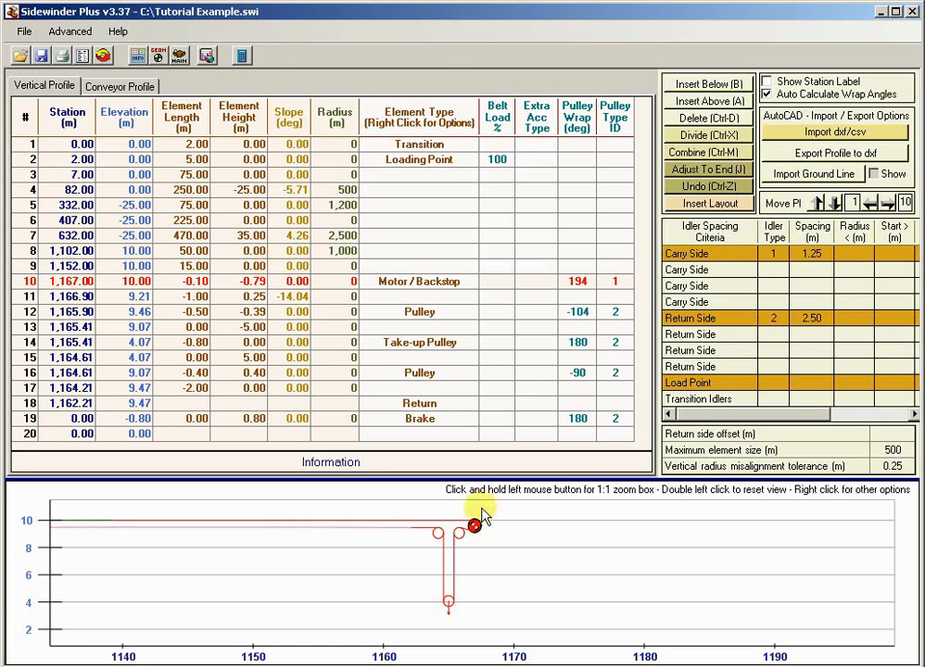
left_click(179, 56)
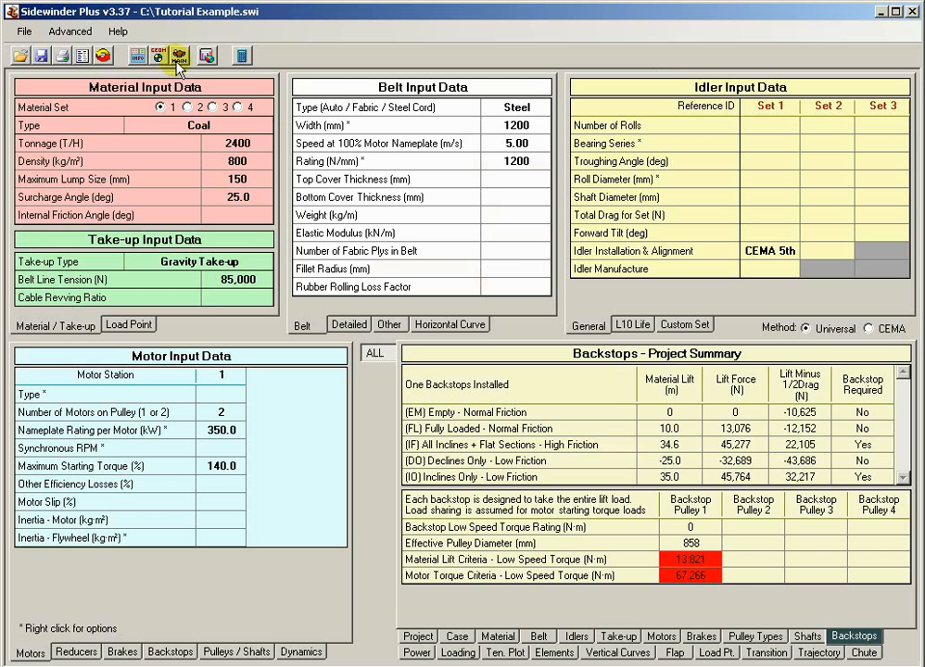
left_click(170, 653)
left_click(227, 395)
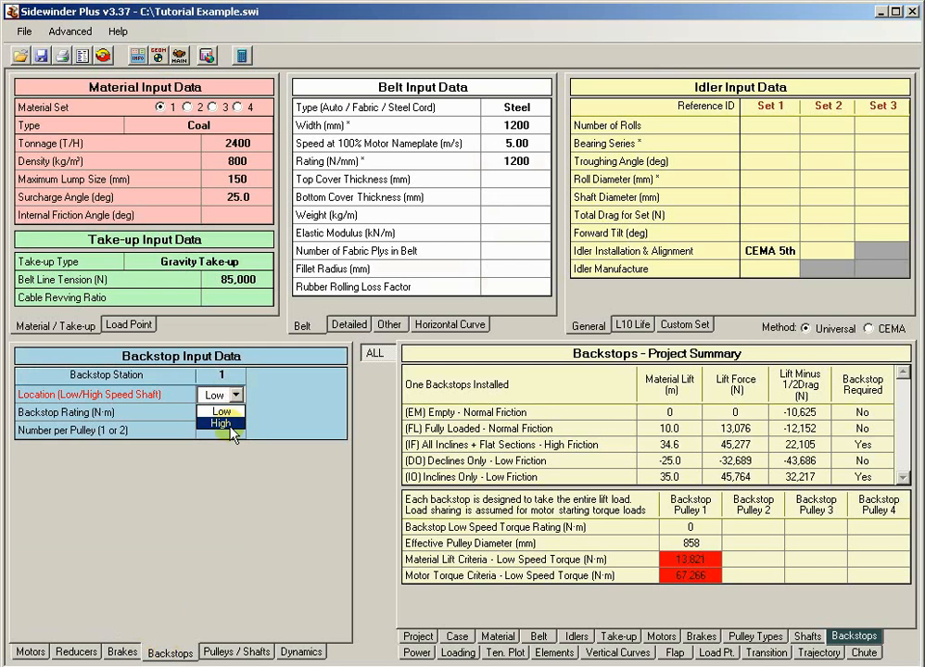
left_click(230, 424)
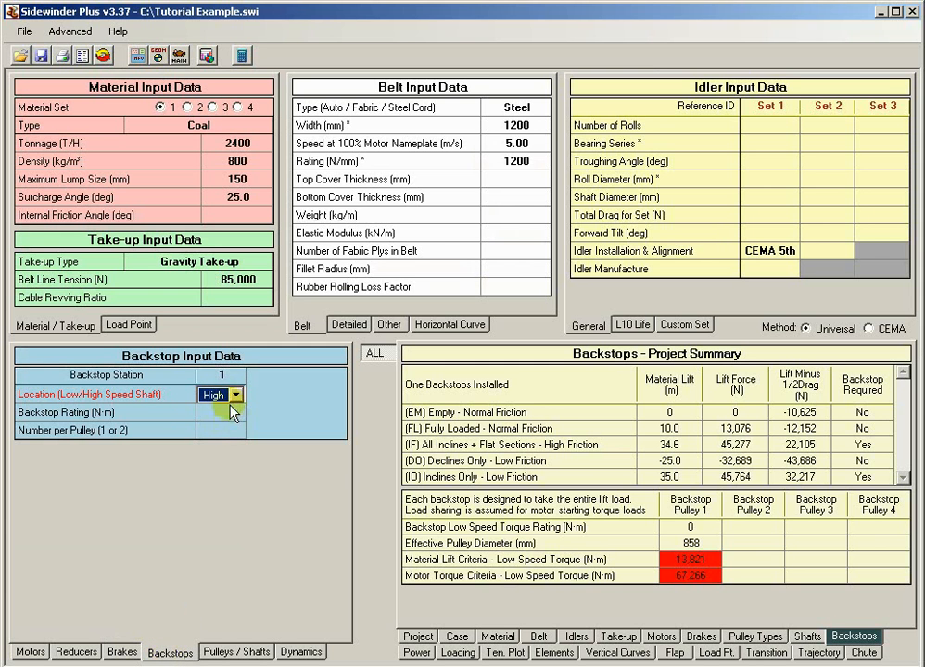
Set the backstop rating to 2,000 N·m with 2 backstops per pulley, and recalculate the conveyor.
left_click(230, 412)
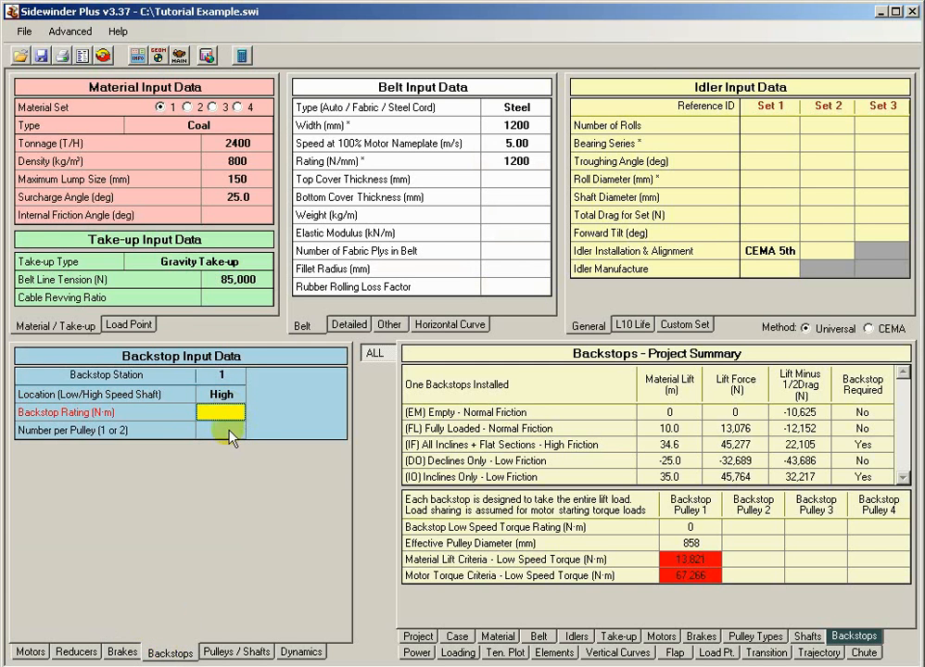
type("2000")
left_click(229, 430)
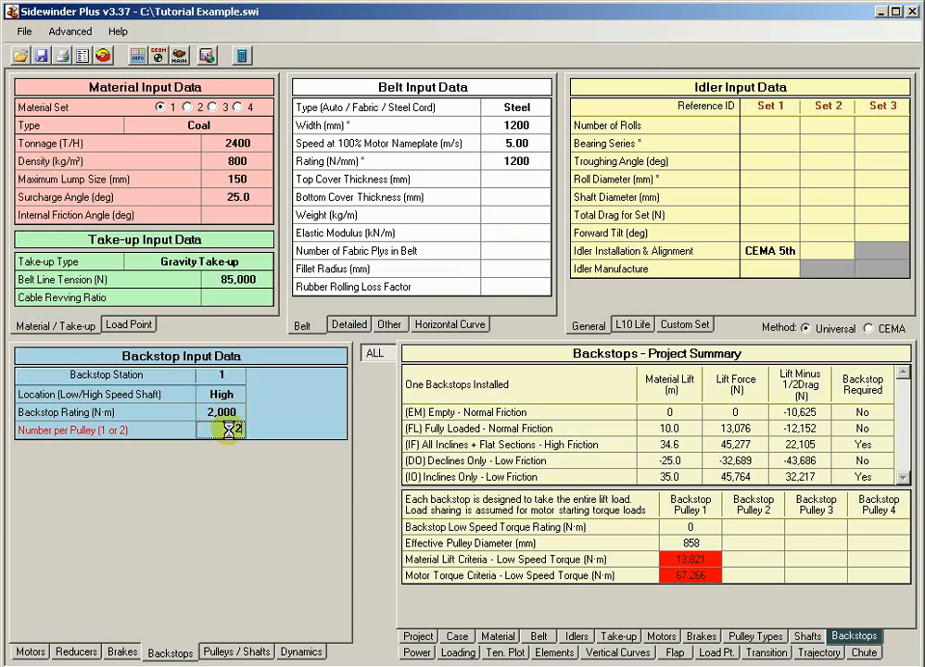
type("2")
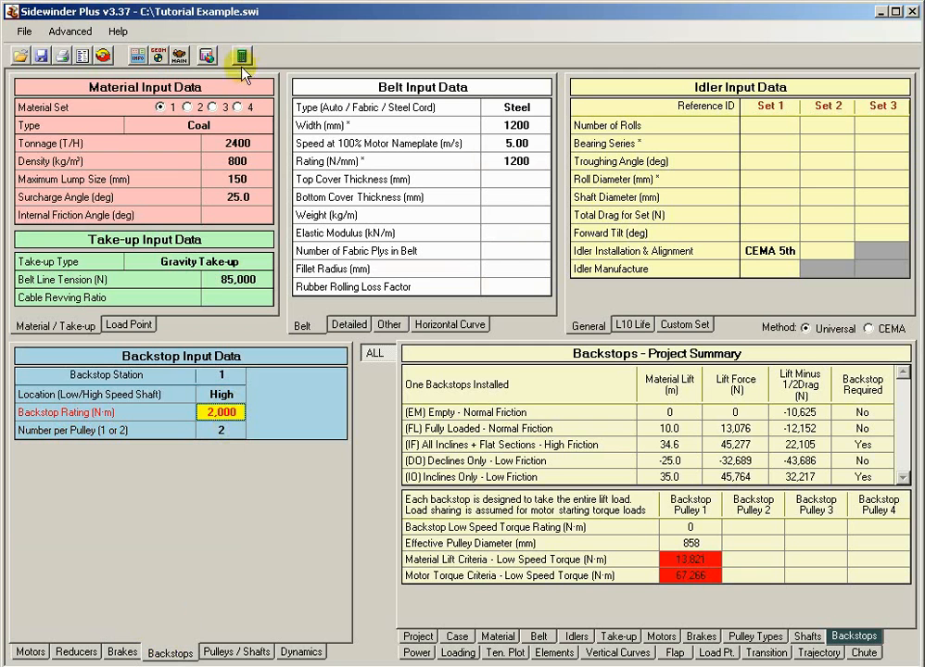
left_click(243, 58)
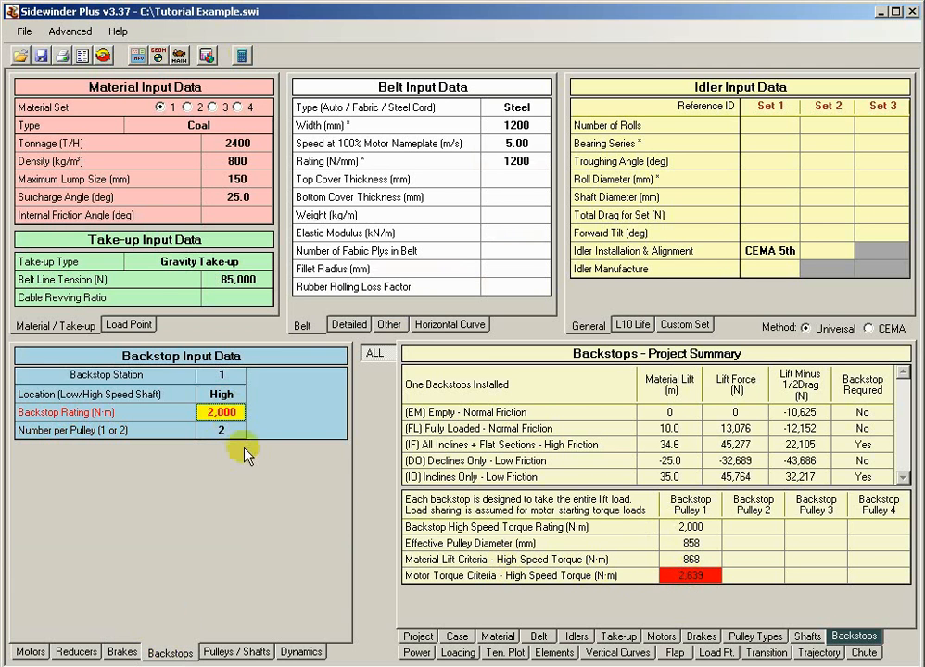
Set the backstop rating to 3,000 N·m and update the backstop results.
type("25")
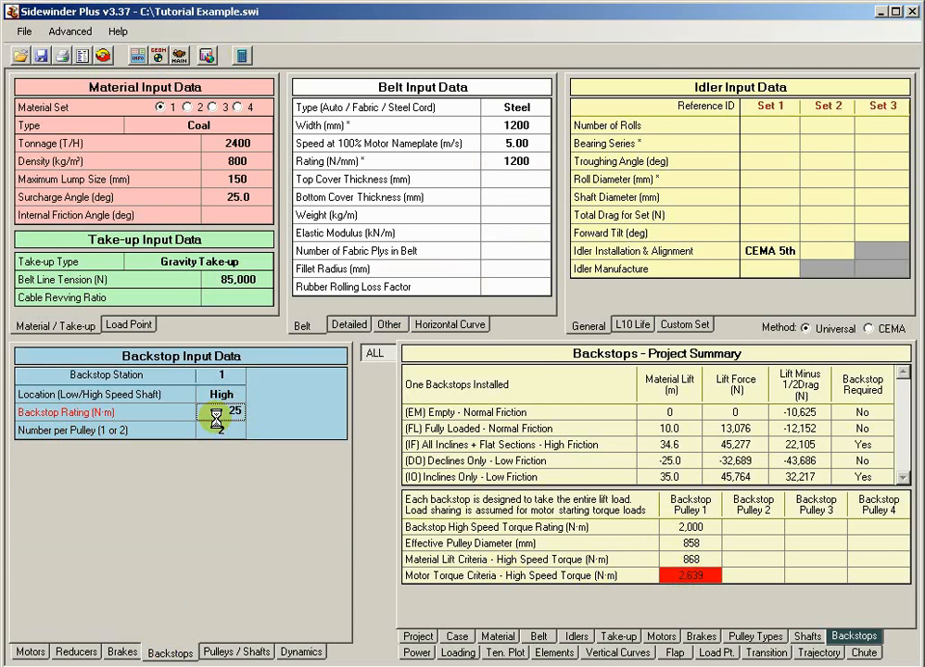
key("Return")
key("Up")
type("3")
key("Return")
key("Up")
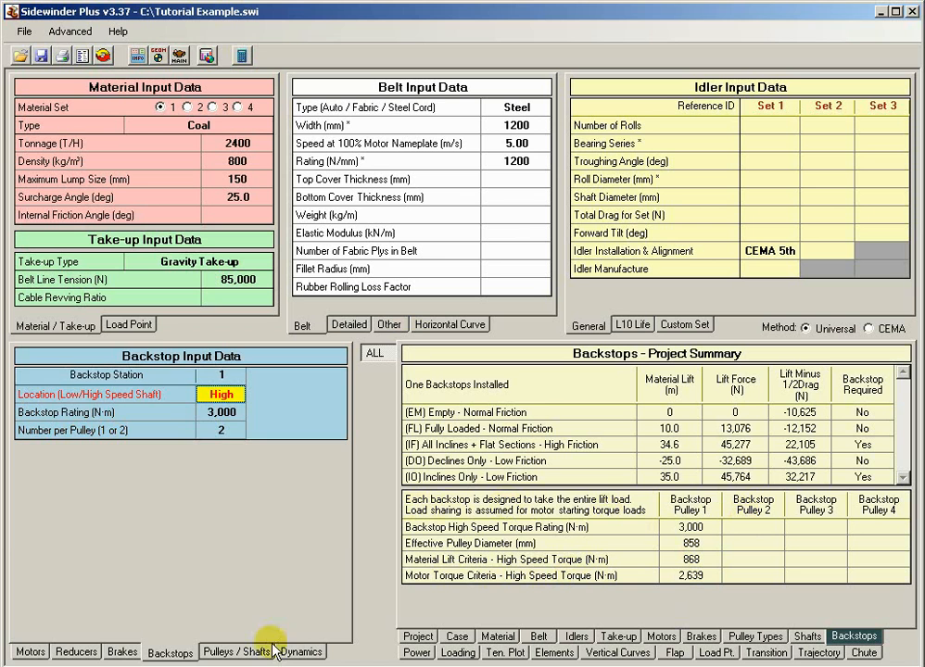
Return to the motor input data and select the maximum starting torque value.
left_click(30, 651)
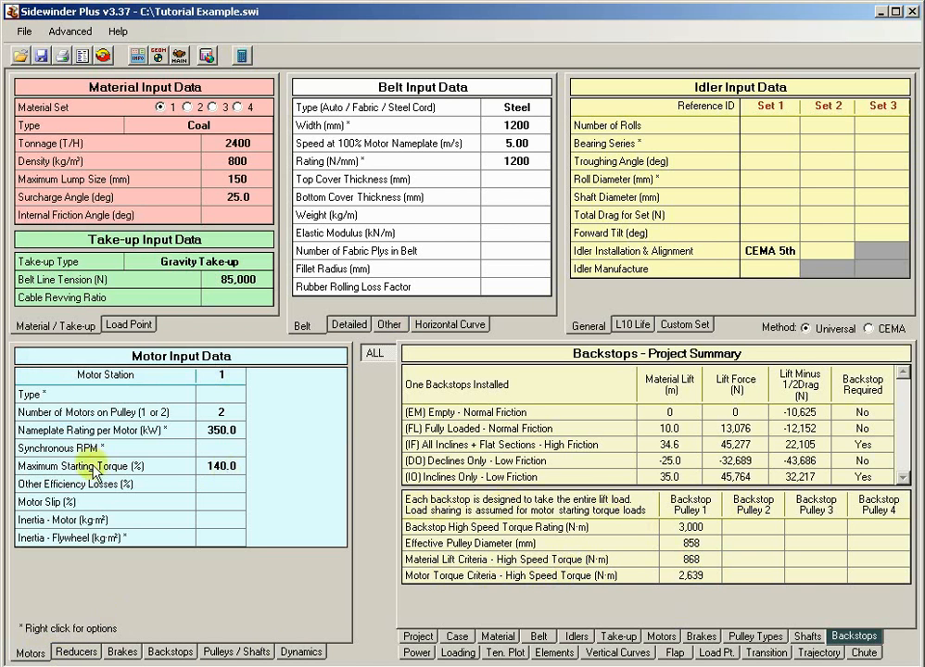
left_click(223, 469)
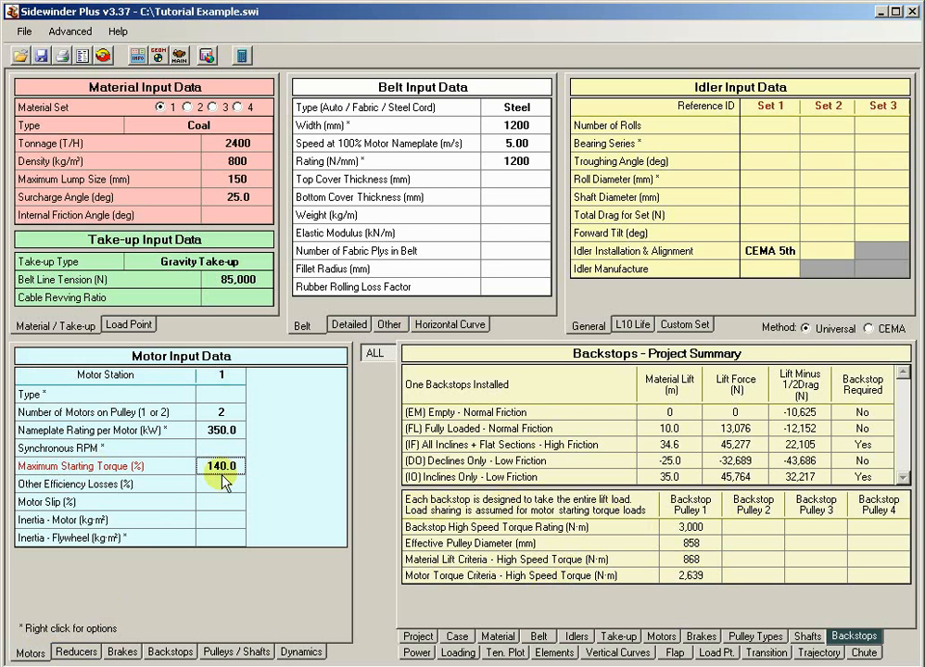